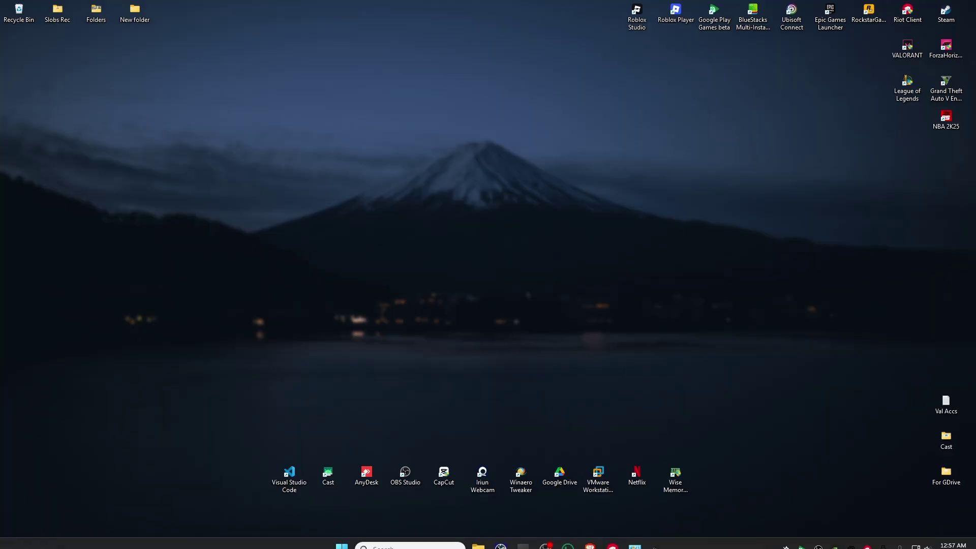
- Close the Riot Client and open Installed apps through a search for 'add or remove'
click(611, 538)
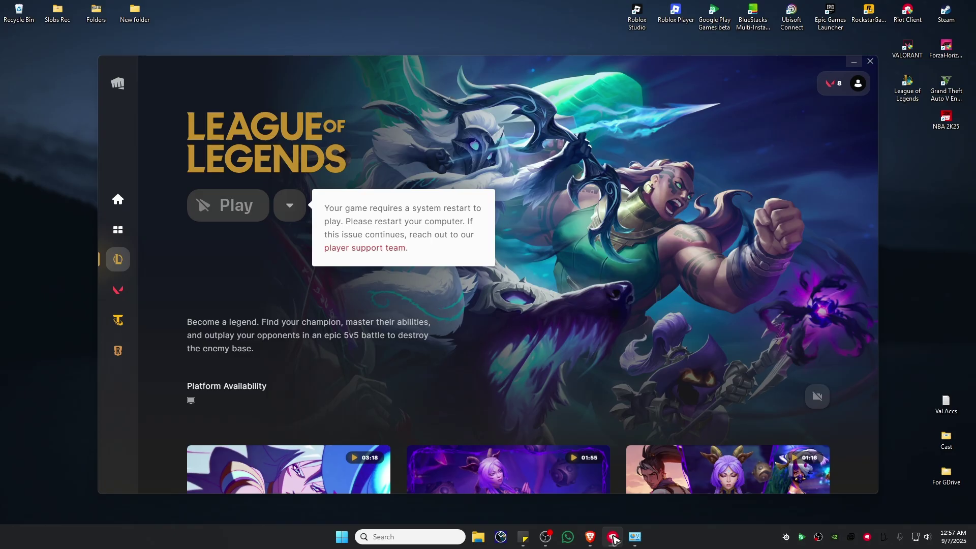
click(870, 61)
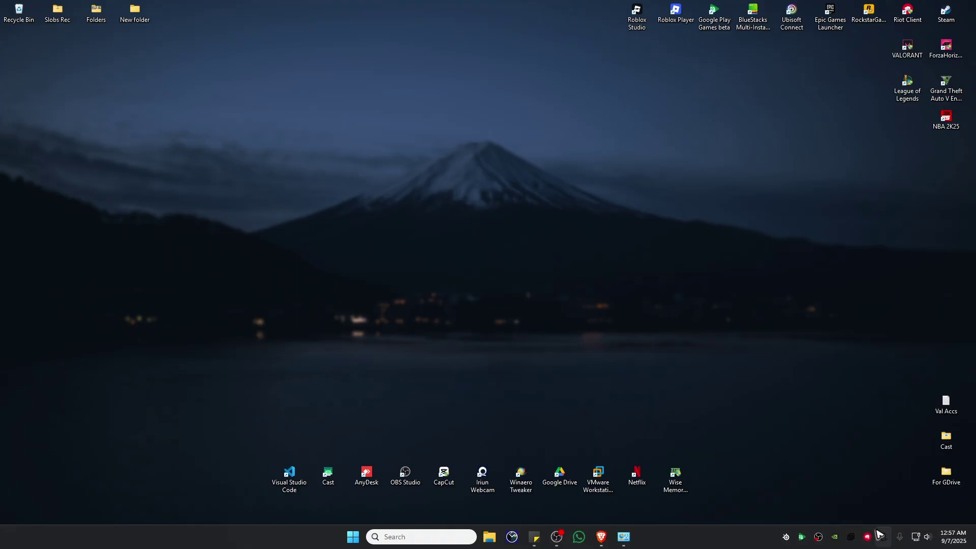
click(419, 538)
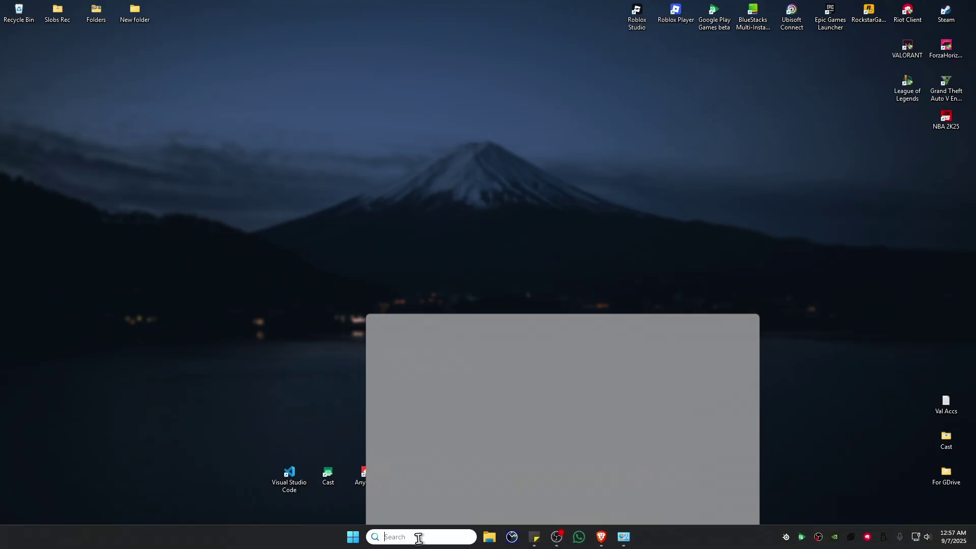
text(addor remo)
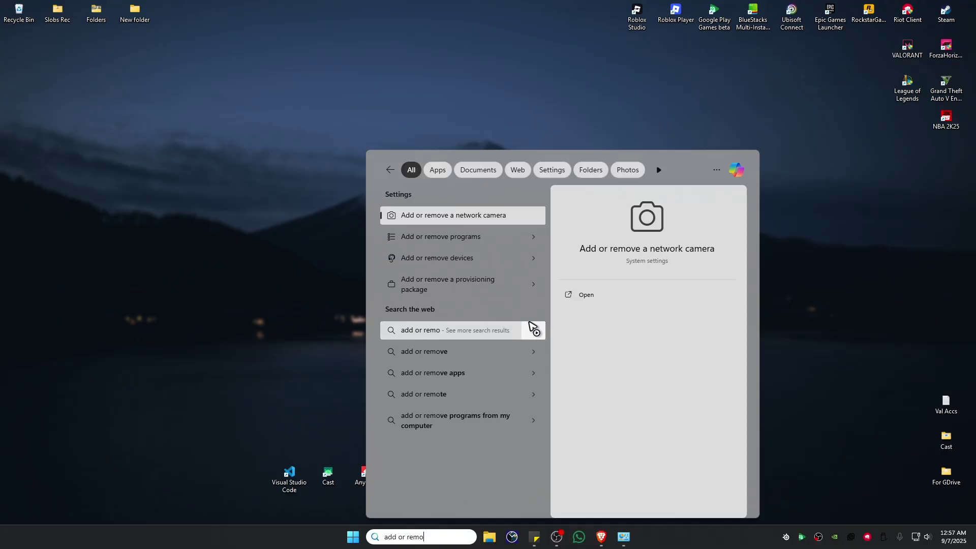
click(467, 237)
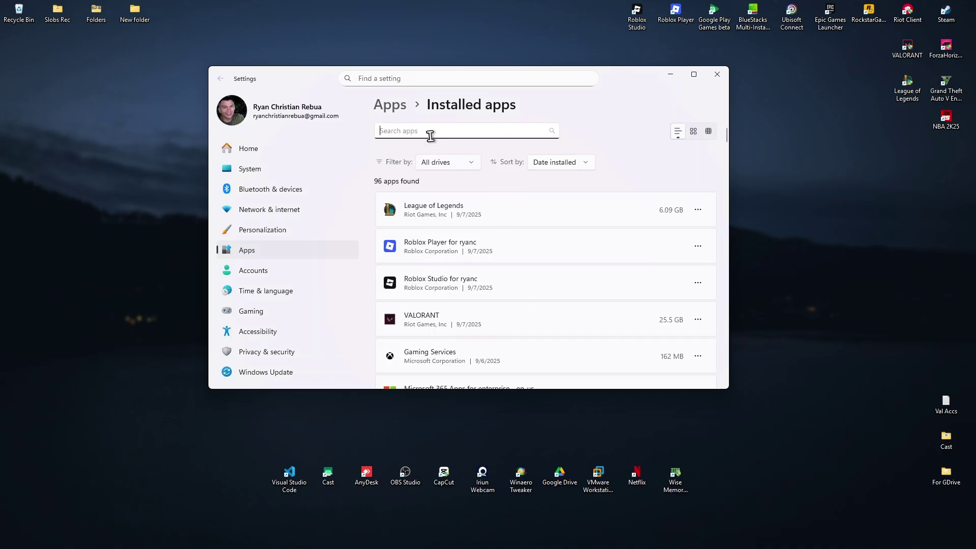
text(vanguard)
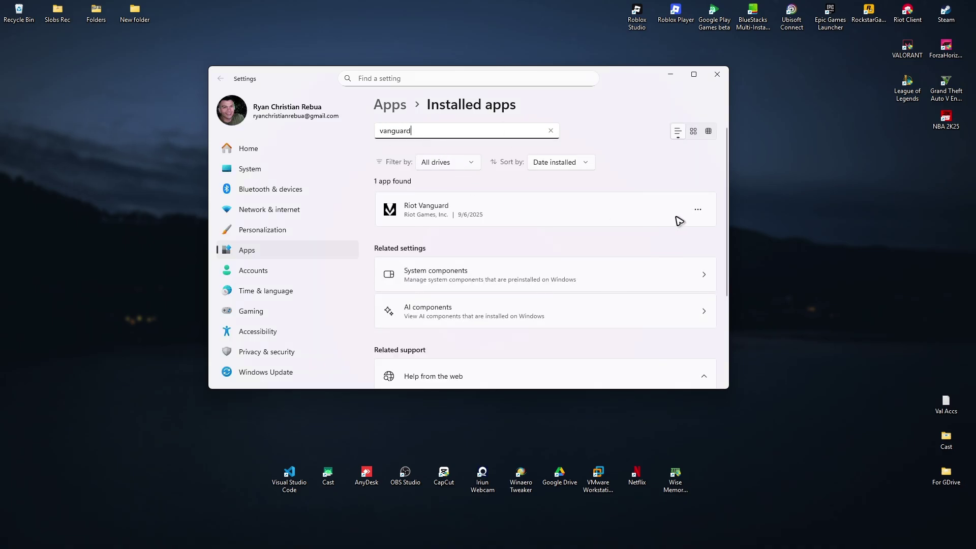
- Uninstall Riot Vanguard from its options menu in Installed apps
click(698, 210)
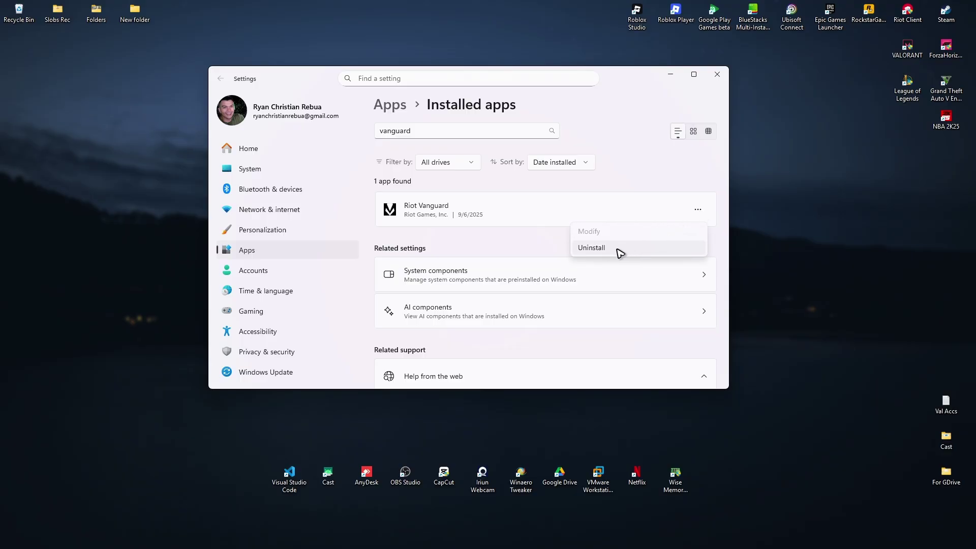
click(717, 74)
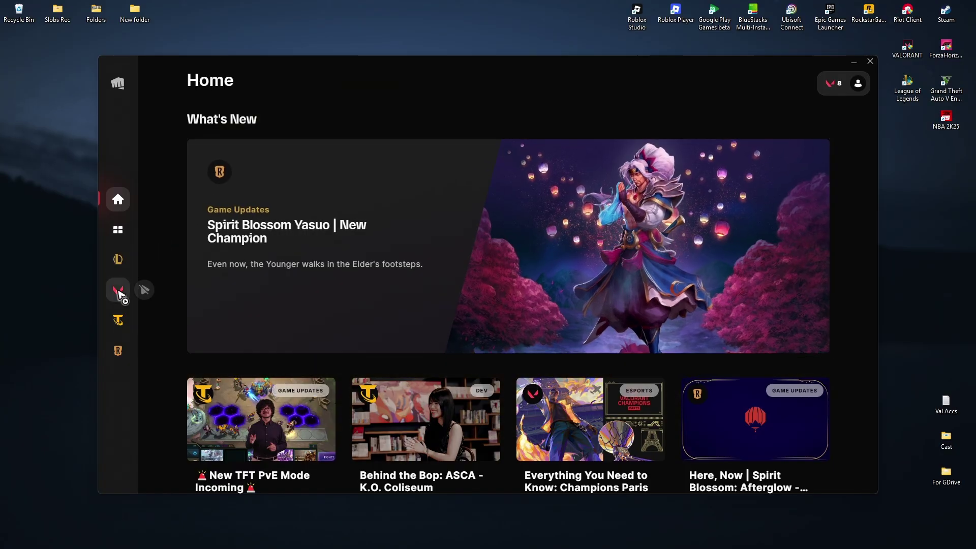
- View VALORANT's restart-required error, close Riot Client, and open Services through Windows search
click(118, 291)
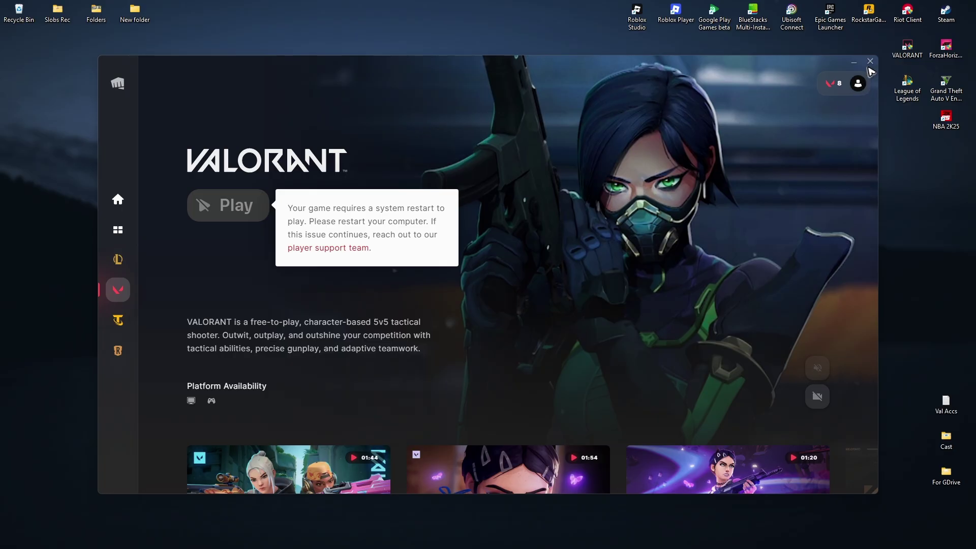
click(870, 61)
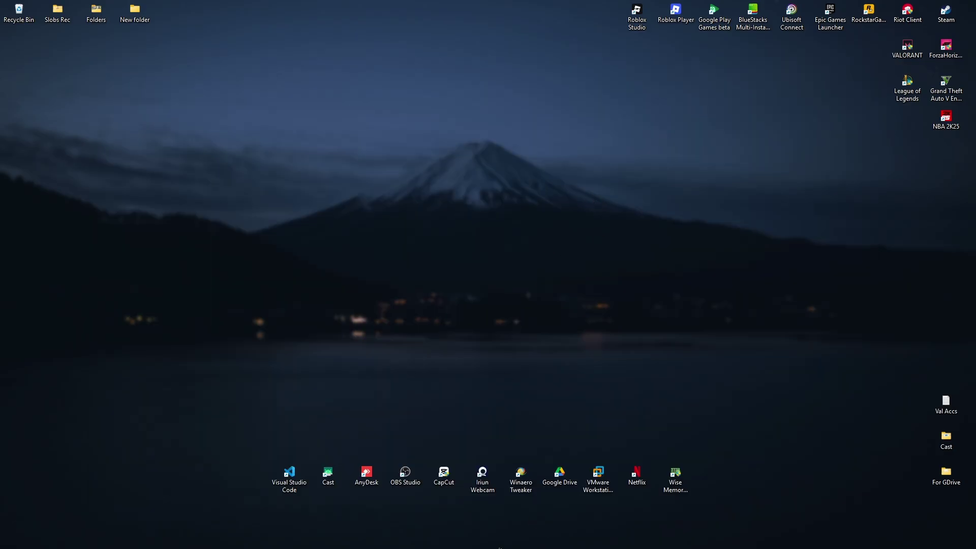
click(427, 536)
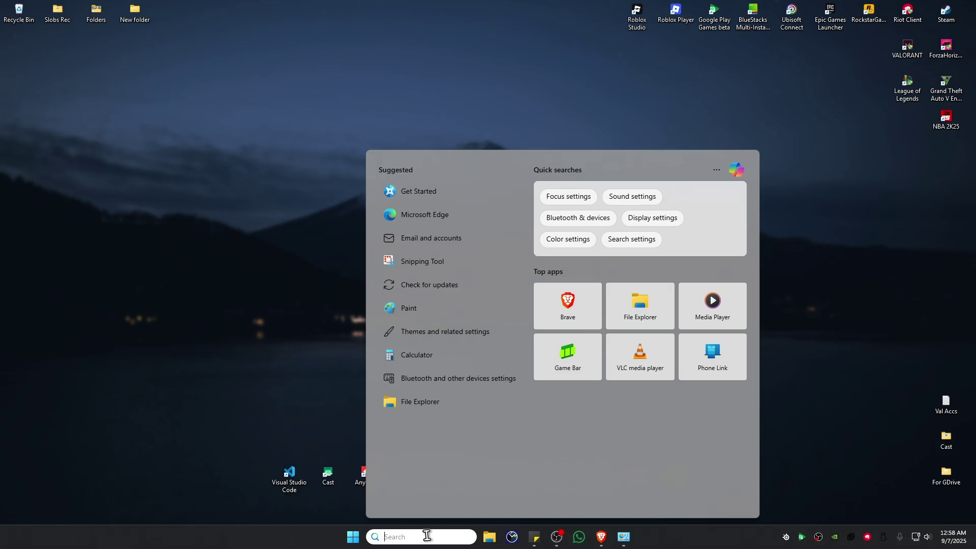
text(services)
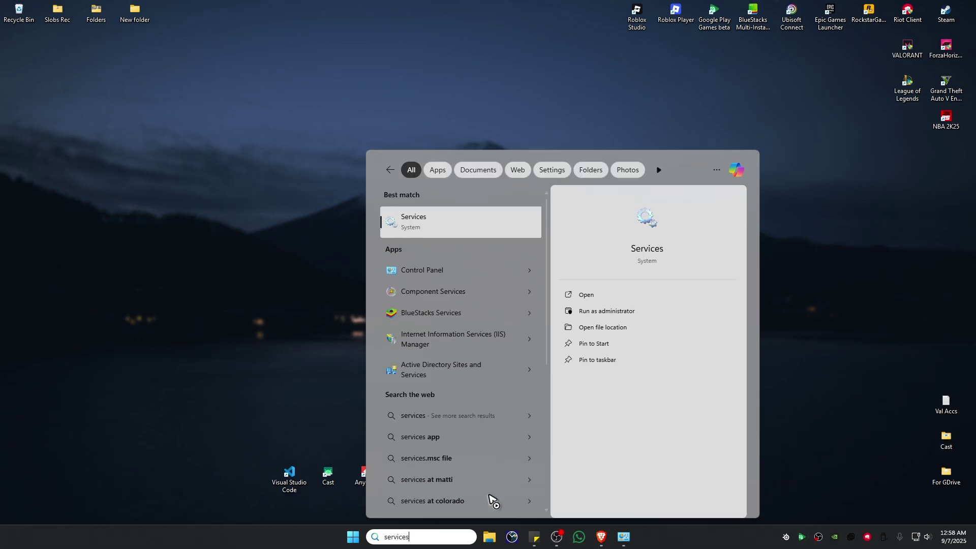
click(449, 223)
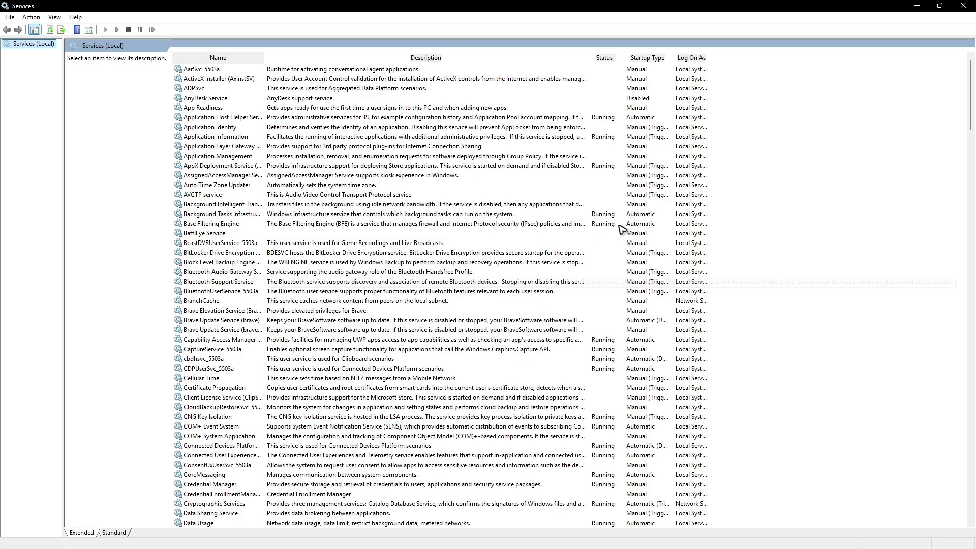
drag(970, 92, 949, 404)
- Select the stopped, manual-start vgc service and bring up its context menu
click(228, 175)
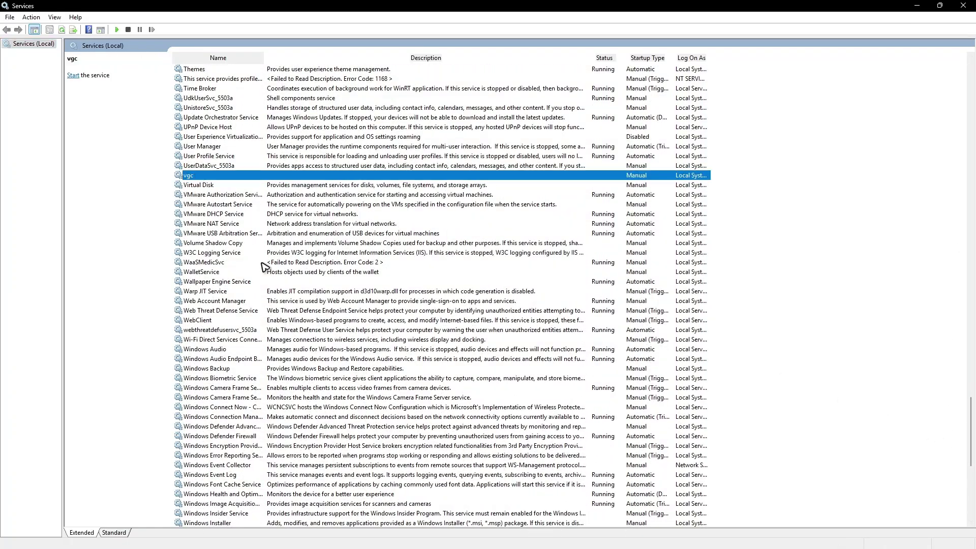
right_click(214, 178)
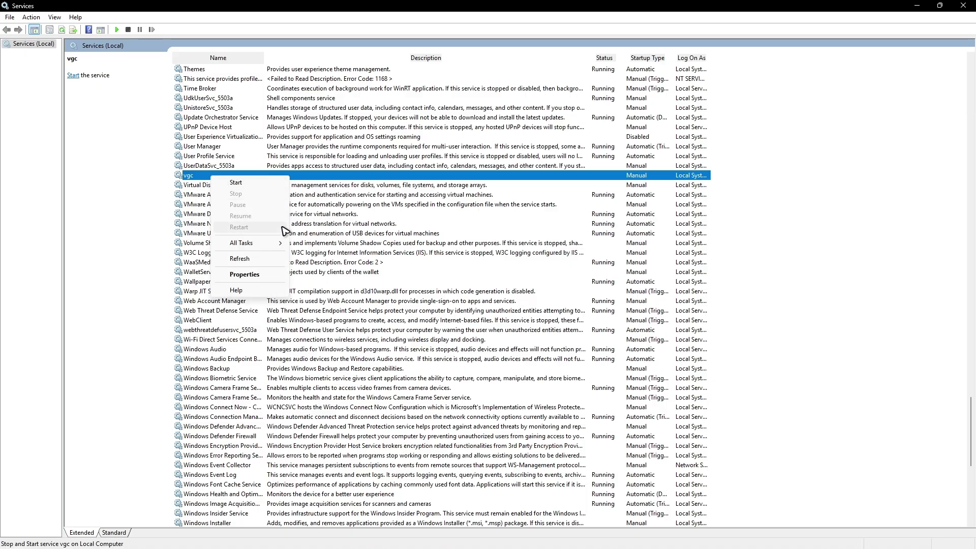
- In vgc Properties, set Startup type to Automatic, apply, start the service, and confirm
click(261, 280)
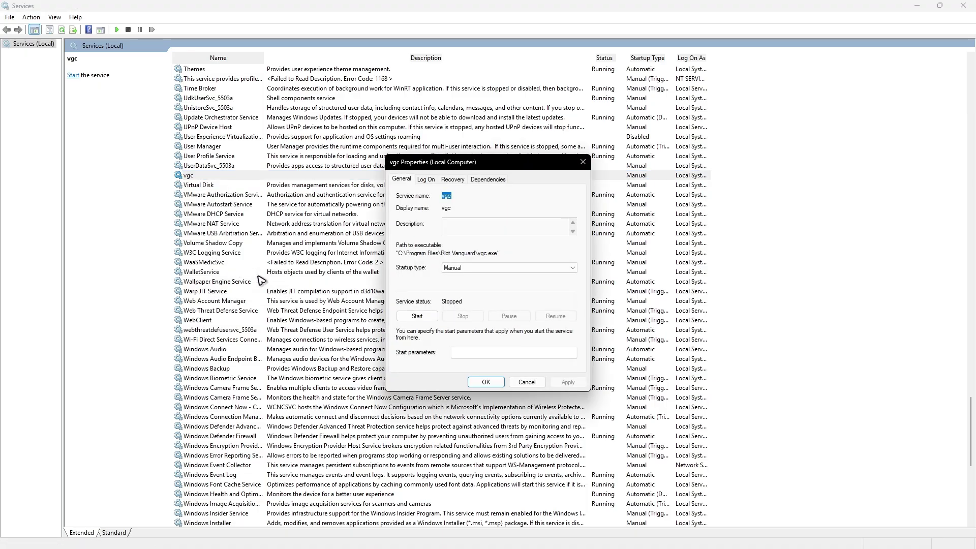
click(467, 269)
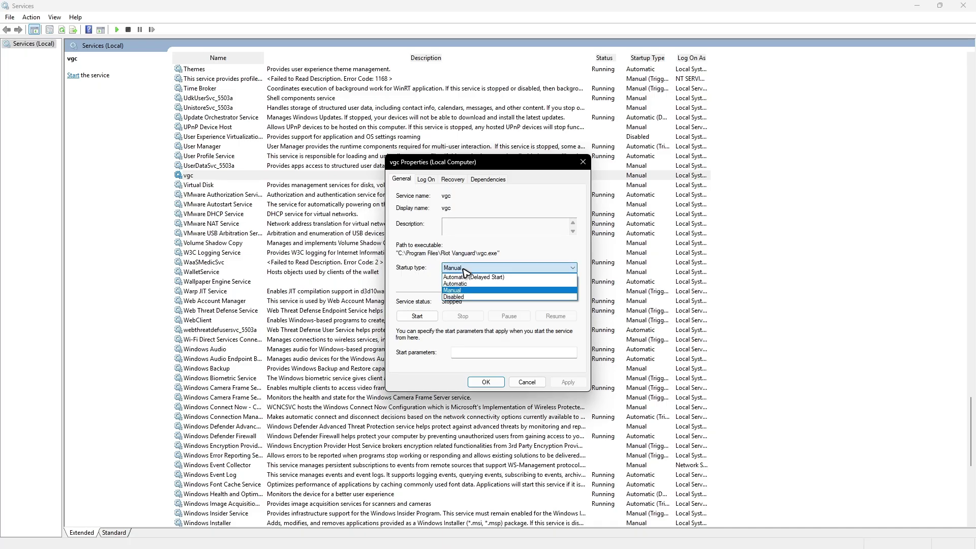
click(457, 284)
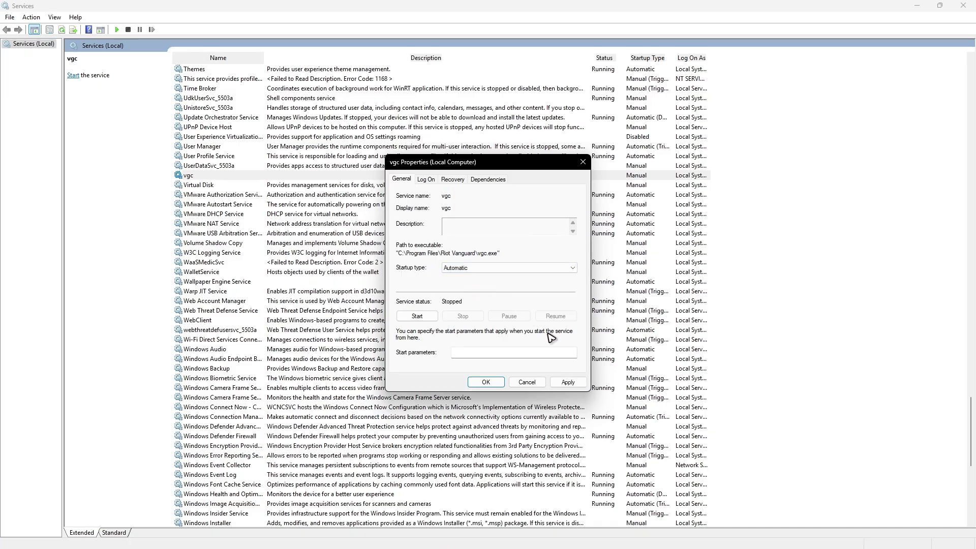
click(568, 382)
click(418, 316)
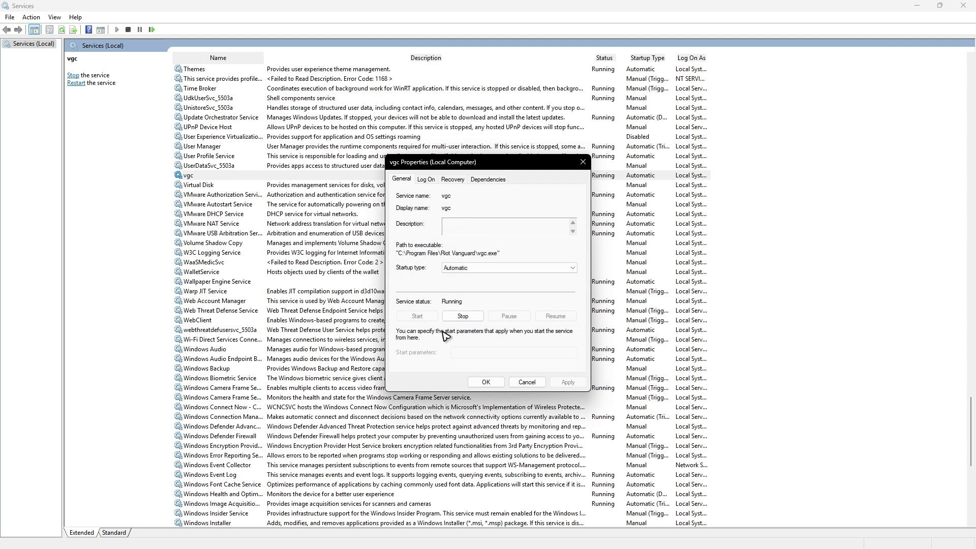
click(486, 382)
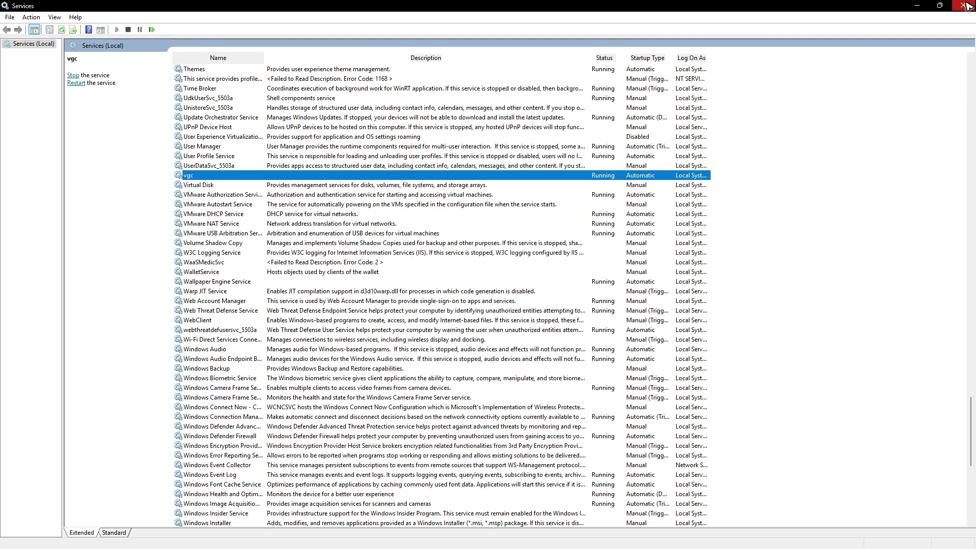
- Close the Services window, leaving vgc running with automatic startup
click(917, 6)
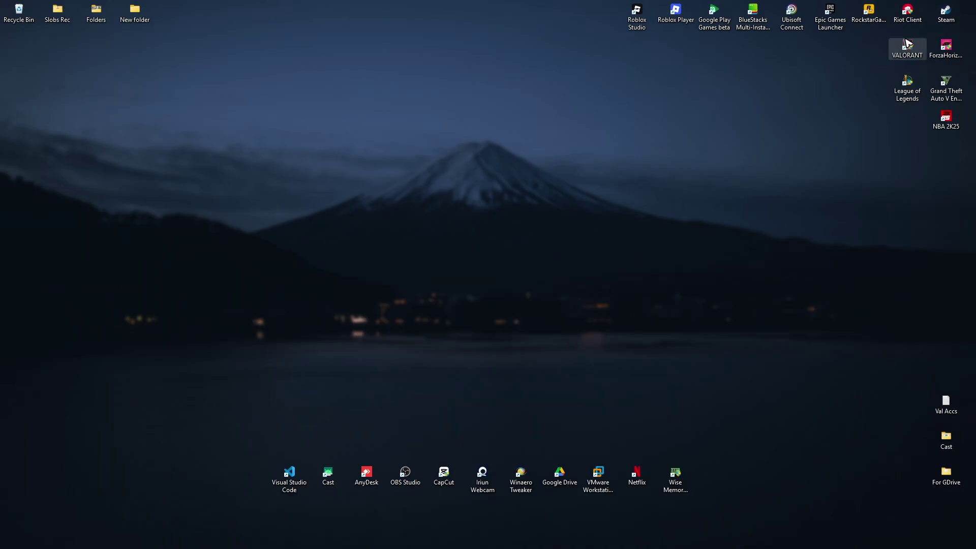